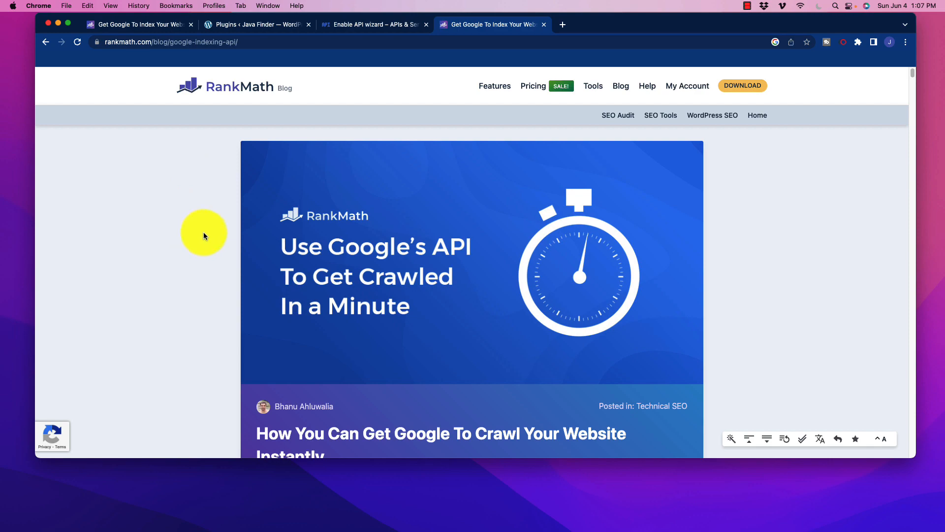
# Read the Rank Math article's note on Google's Indexing API recommendations, highlighting the JobPosting/BroadcastEvent restriction and the warning about money websites.
pyautogui.scroll(-10, 203, 235)
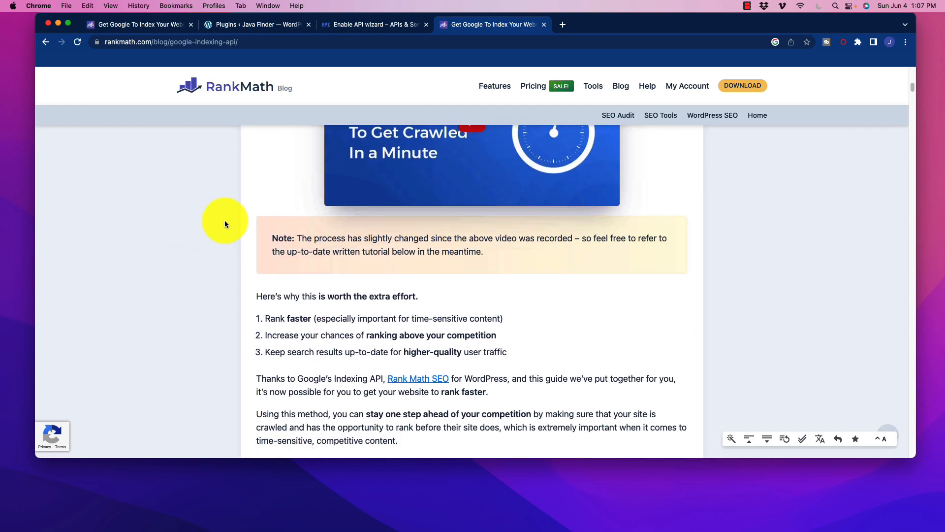
pyautogui.scroll(-10, 224, 224)
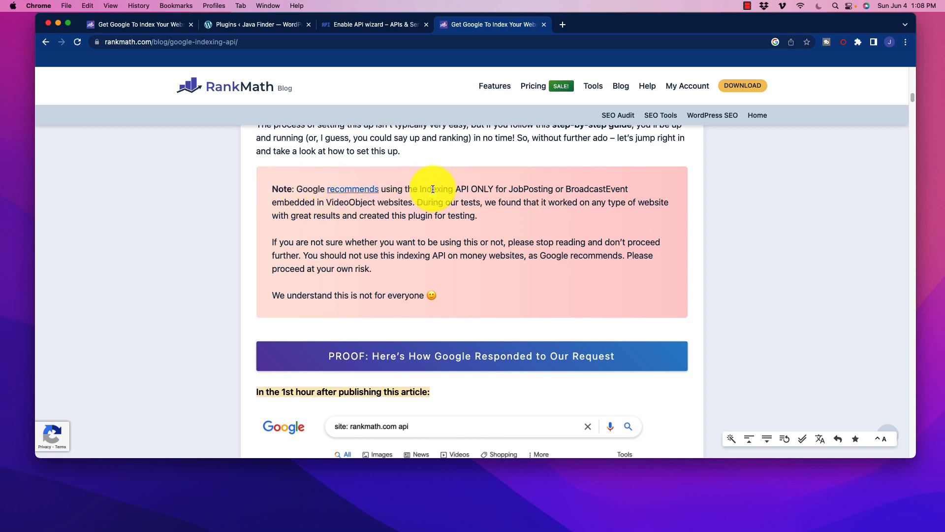
pyautogui.moveTo(419, 190)
pyautogui.mouseDown()
pyautogui.moveTo(640, 189)
pyautogui.moveTo(519, 252)
pyautogui.moveTo(446, 205)
pyautogui.moveTo(412, 203)
pyautogui.mouseUp()
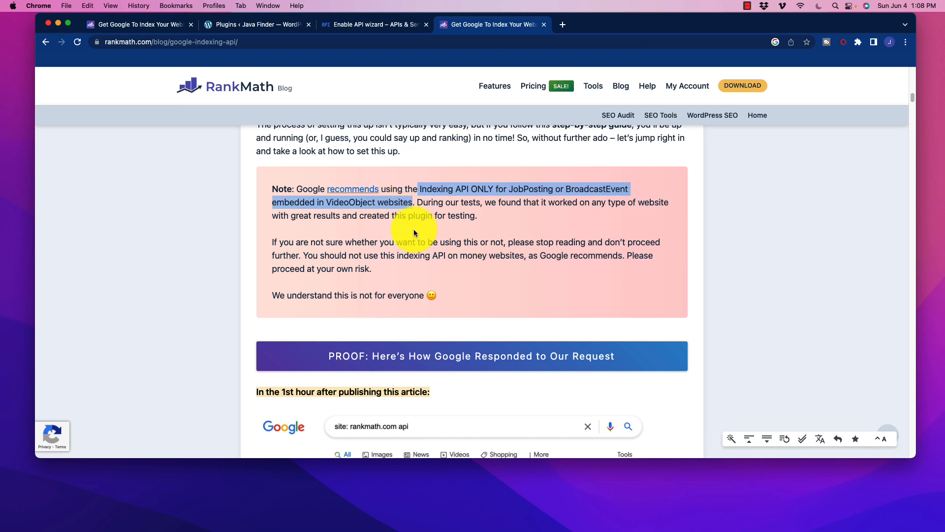
pyautogui.click(429, 214)
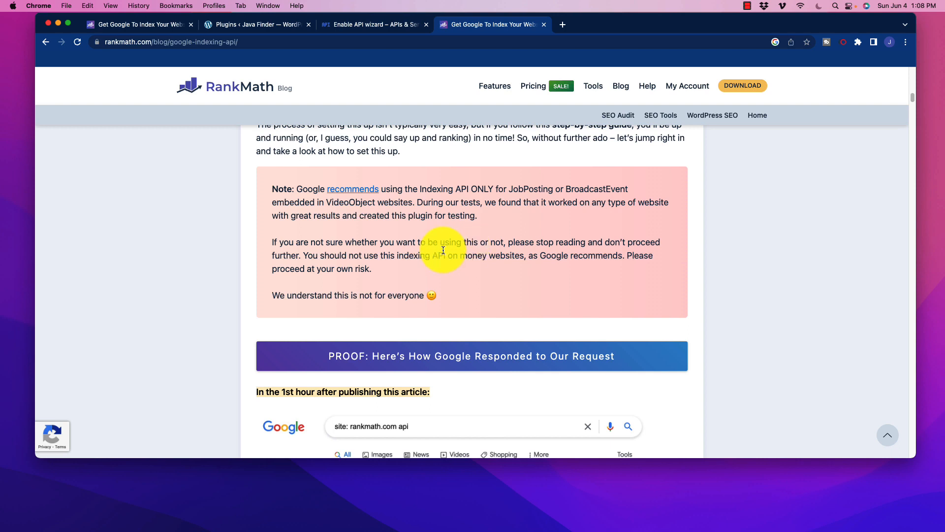
pyautogui.moveTo(384, 256); pyautogui.dragTo(623, 259)
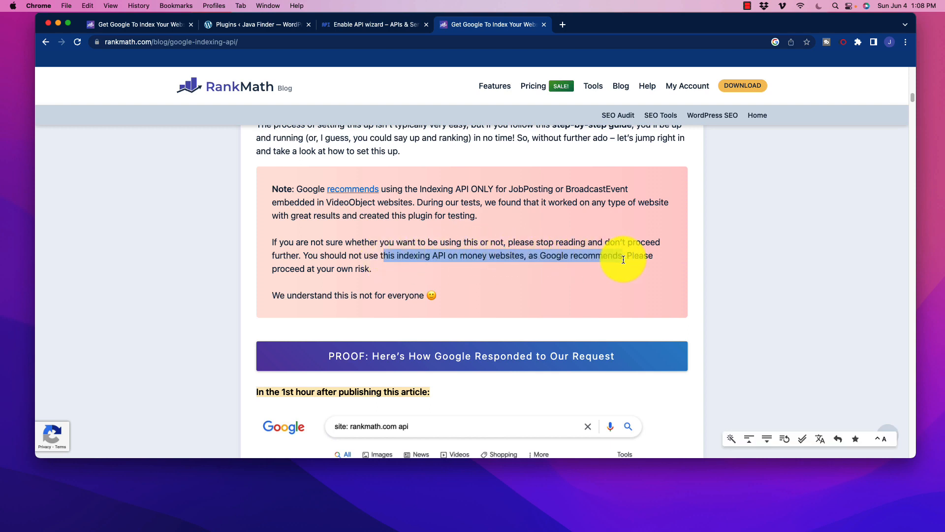
pyautogui.click(383, 254)
pyautogui.moveTo(383, 255); pyautogui.dragTo(379, 255)
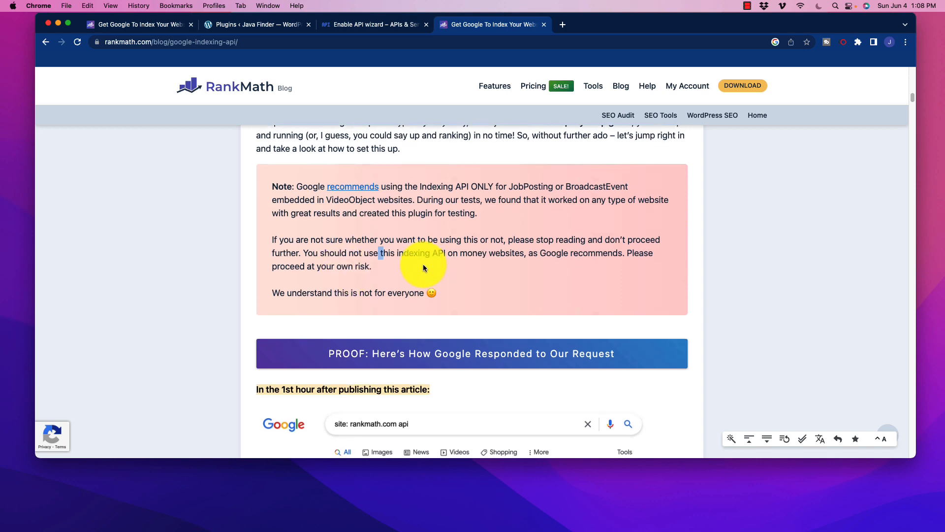
# Skim the rest of the indexing guide, including its table of contents, proof examples, and project and service account instructions.
pyautogui.scroll(-1, 424, 266)
pyautogui.scroll(15, 391, 246)
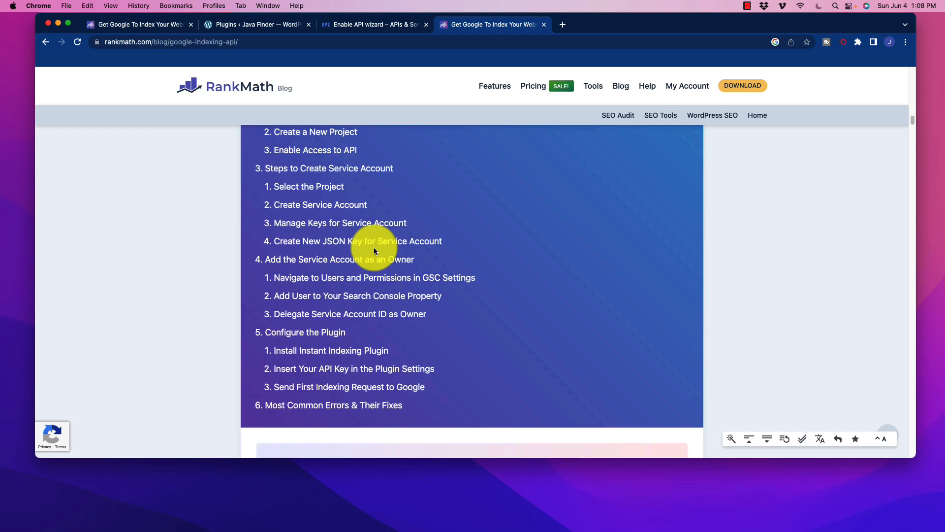
pyautogui.scroll(-20, 374, 247)
pyautogui.scroll(-15, 356, 238)
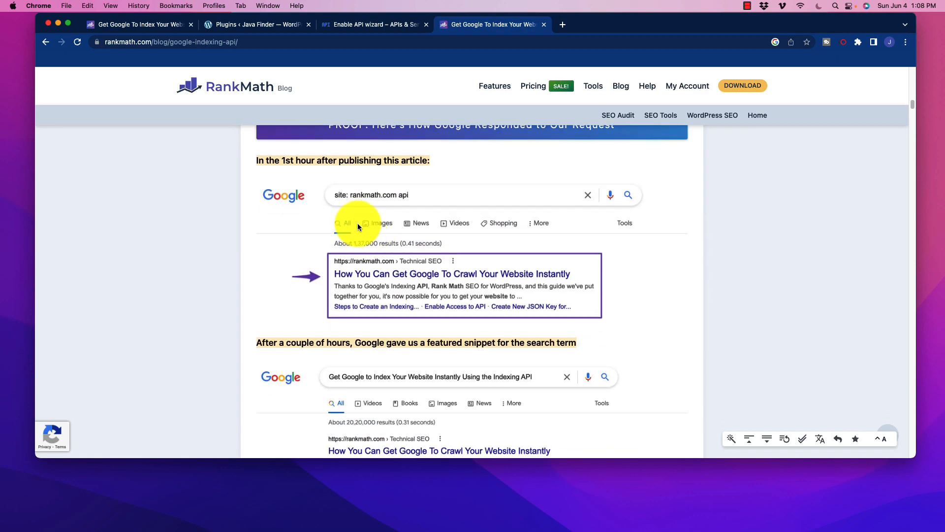
pyautogui.scroll(-15, 347, 215)
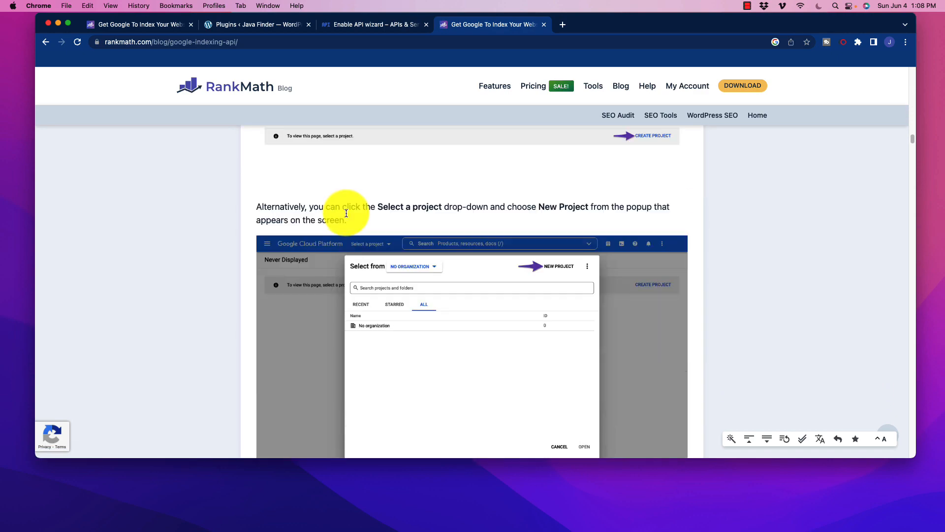
pyautogui.scroll(-5, 340, 222)
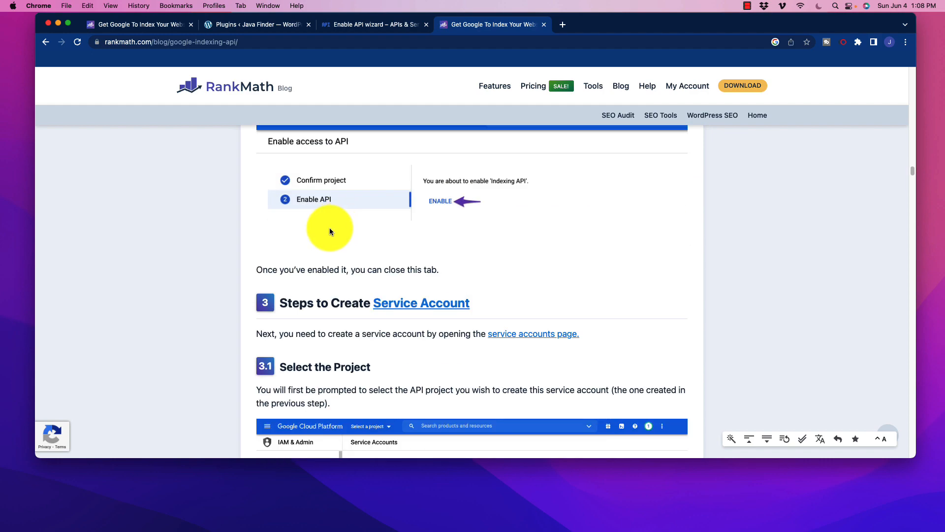
pyautogui.scroll(20, 330, 228)
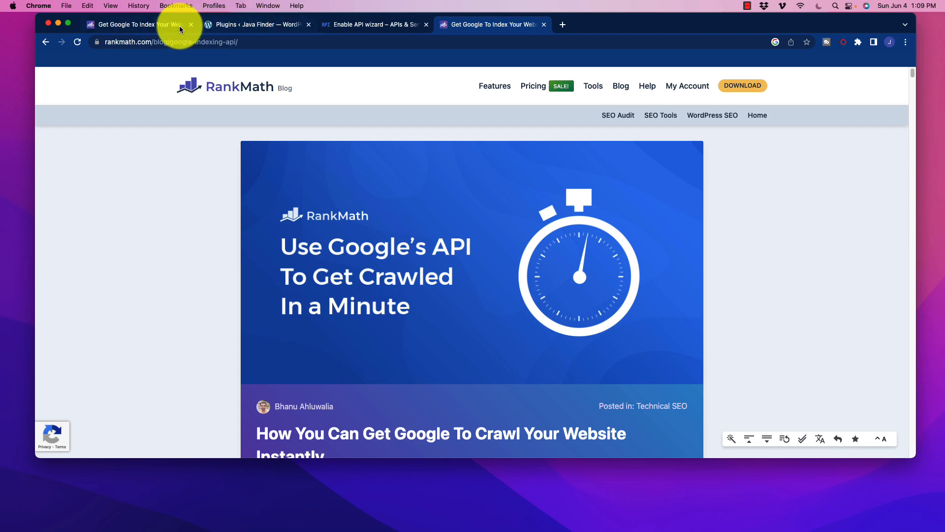
# In the WordPress admin, search the plugin directory for "google site kit" and examine the Site Kit by Google entry.
pyautogui.click(259, 25)
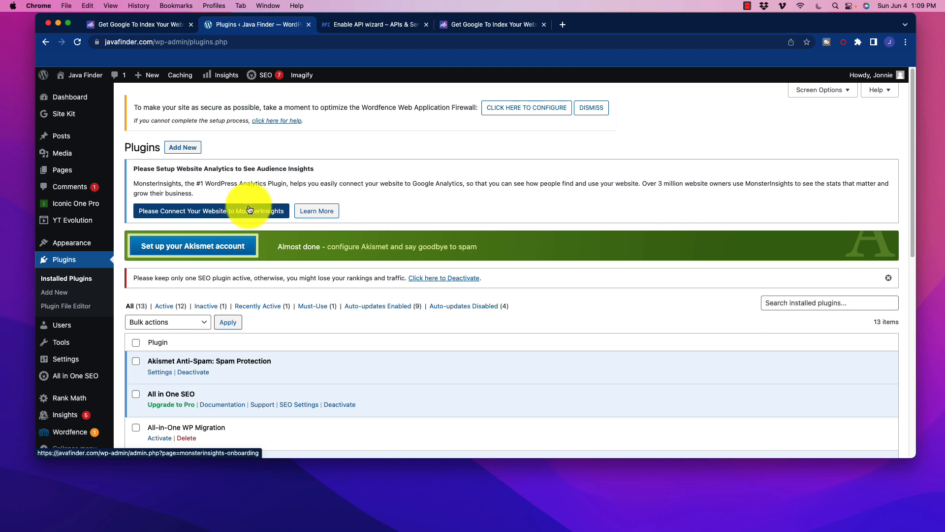
pyautogui.moveTo(69, 116)
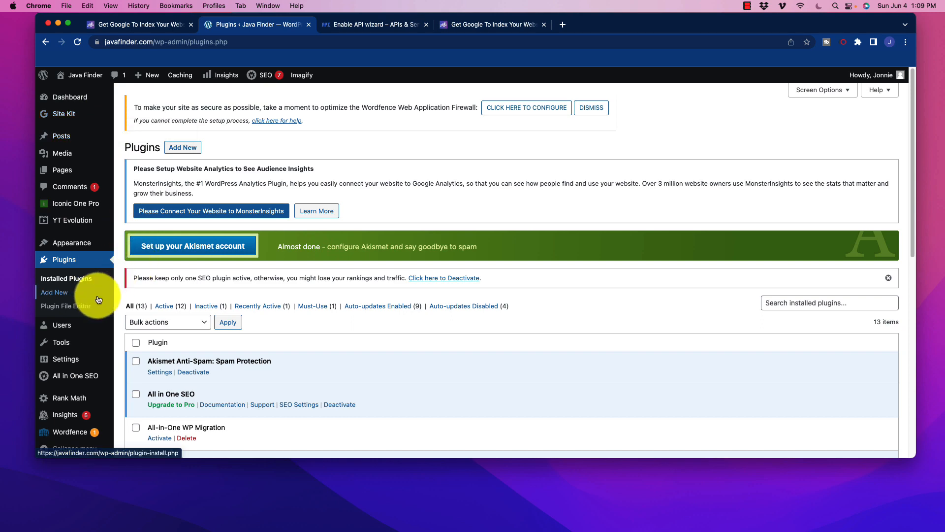
pyautogui.click(184, 147)
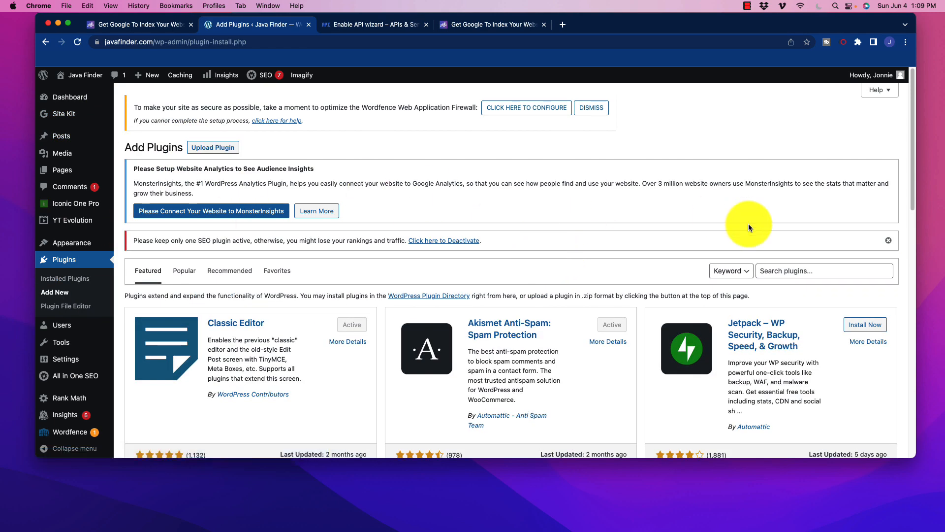
pyautogui.click(812, 271)
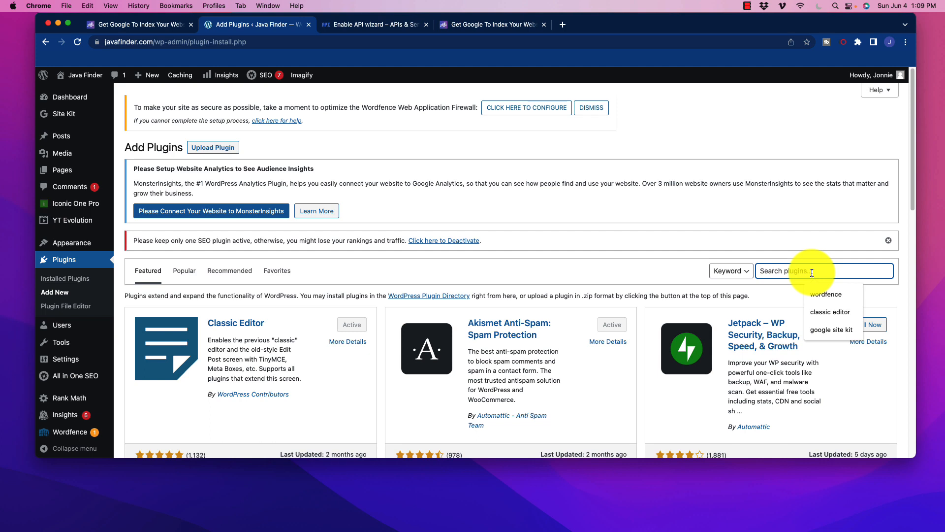
pyautogui.click(824, 330)
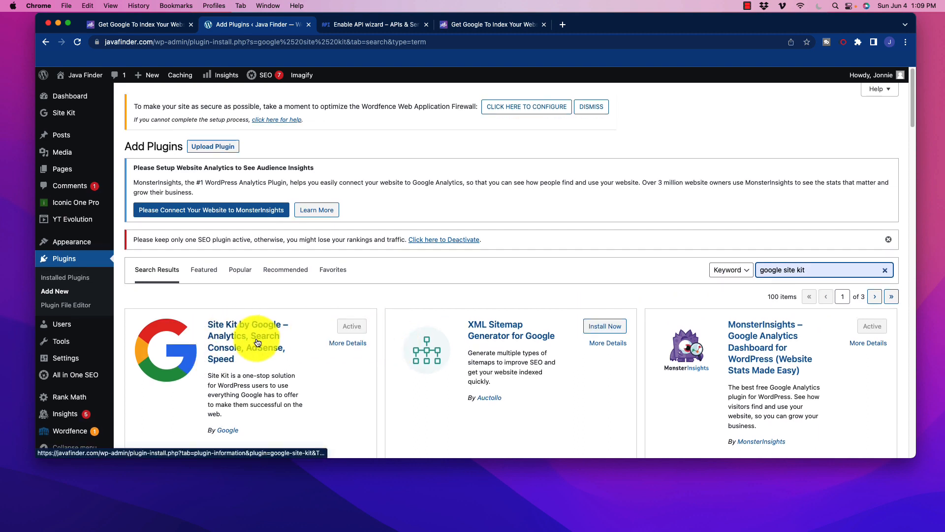
pyautogui.scroll(-1, 232, 335)
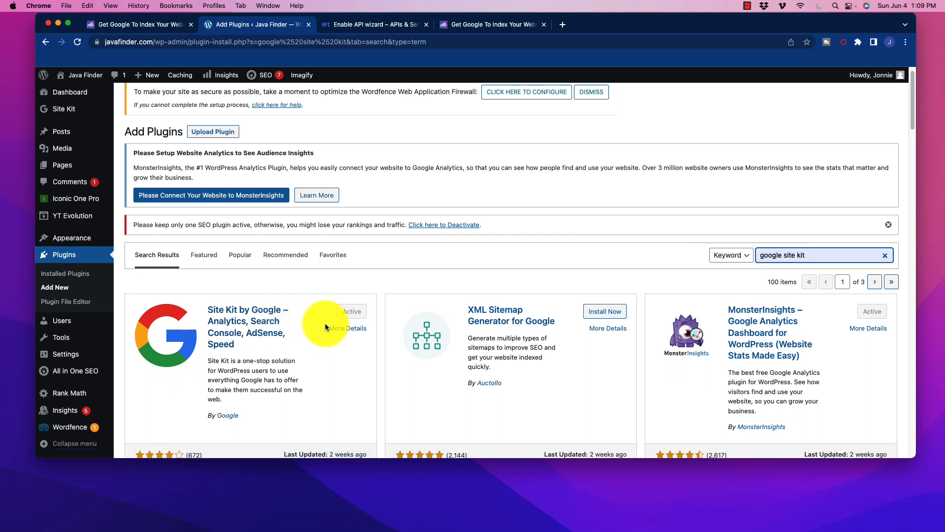
pyautogui.scroll(-3, 333, 325)
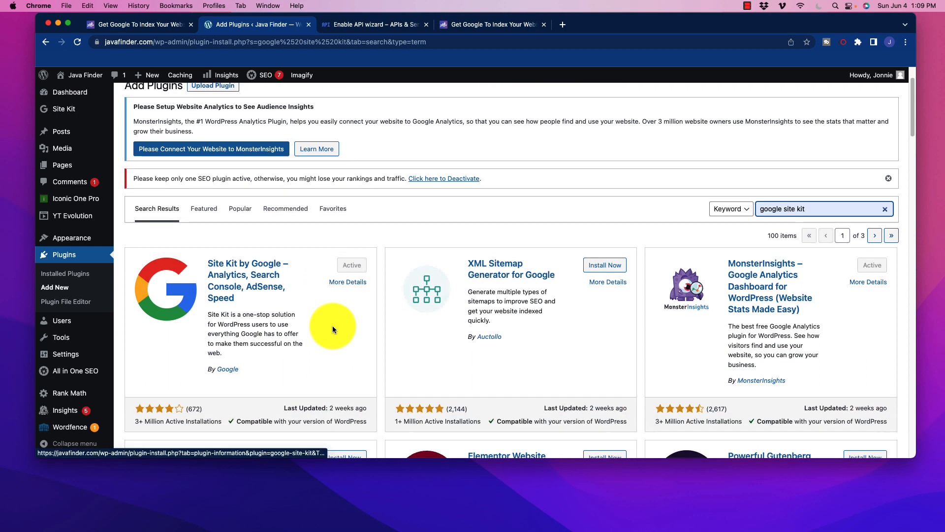
# Search the plugin directory for "rank math" and examine the Rank Math SEO entry.
pyautogui.moveTo(837, 181); pyautogui.dragTo(745, 187)
pyautogui.write('rank matc')
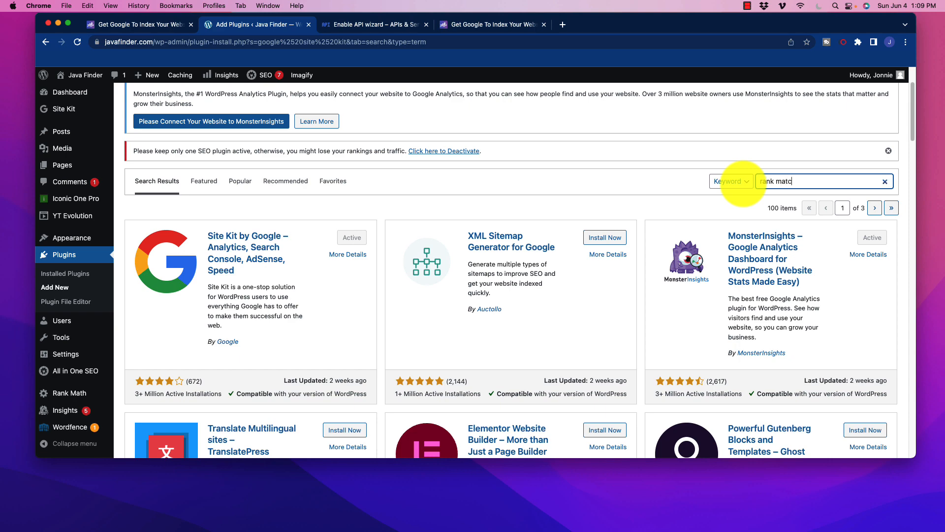
pyautogui.press('BackSpace')
pyautogui.write('h')
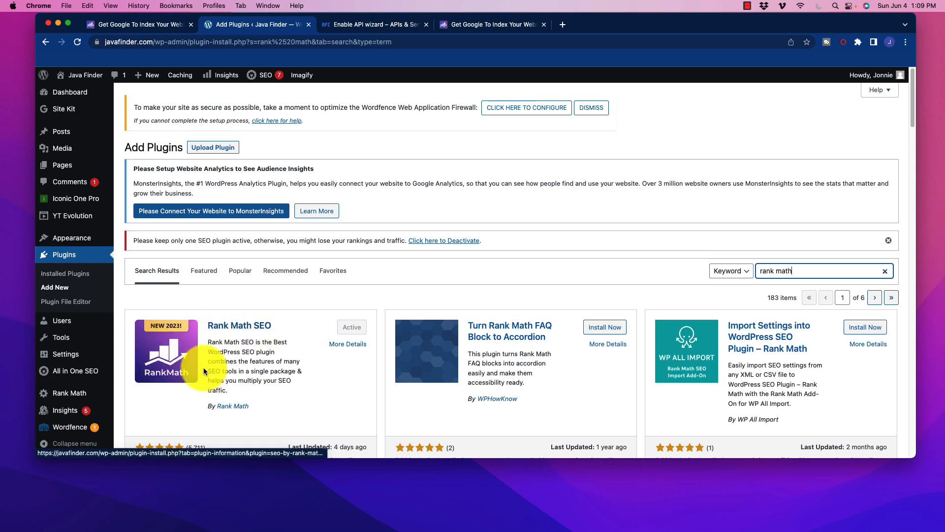
pyautogui.scroll(-1, 290, 358)
pyautogui.scroll(-1, 290, 359)
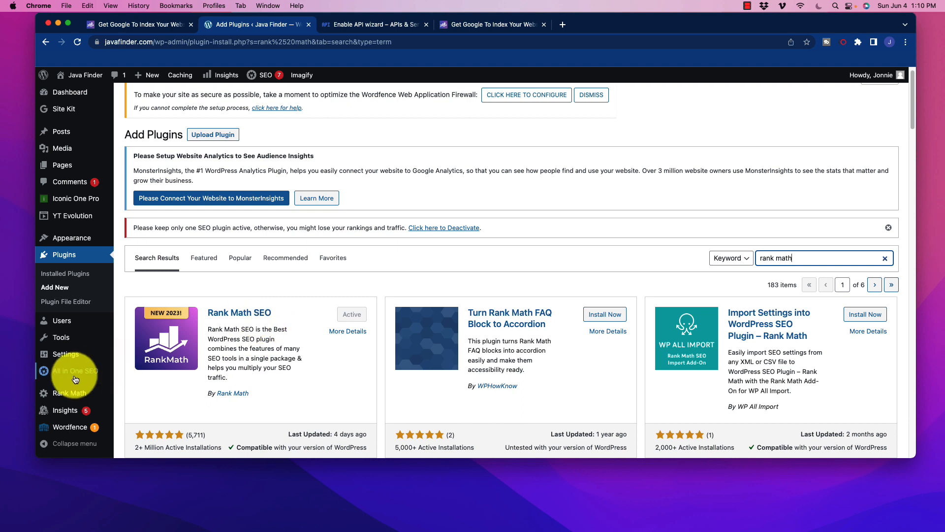
pyautogui.moveTo(61, 377)
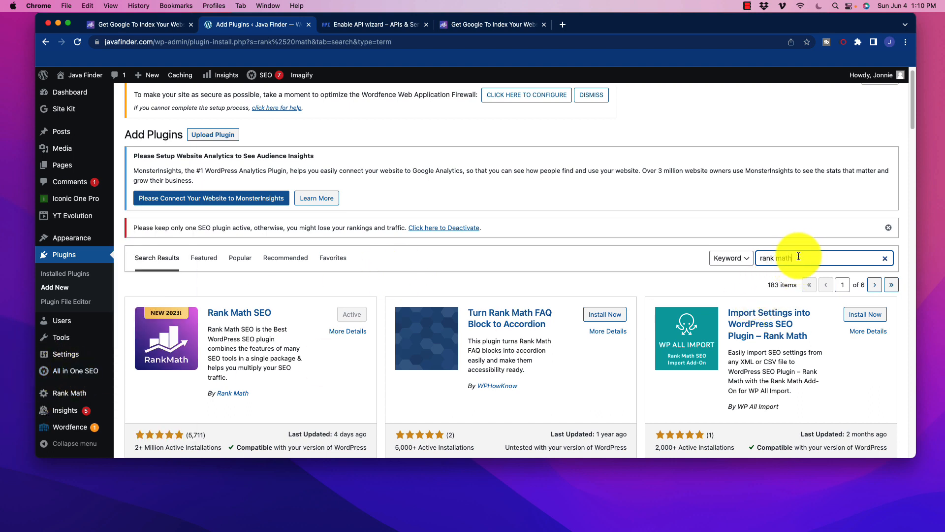
# Review the site's installed plugins list to locate the Instant Indexing plugin.
pyautogui.click(68, 258)
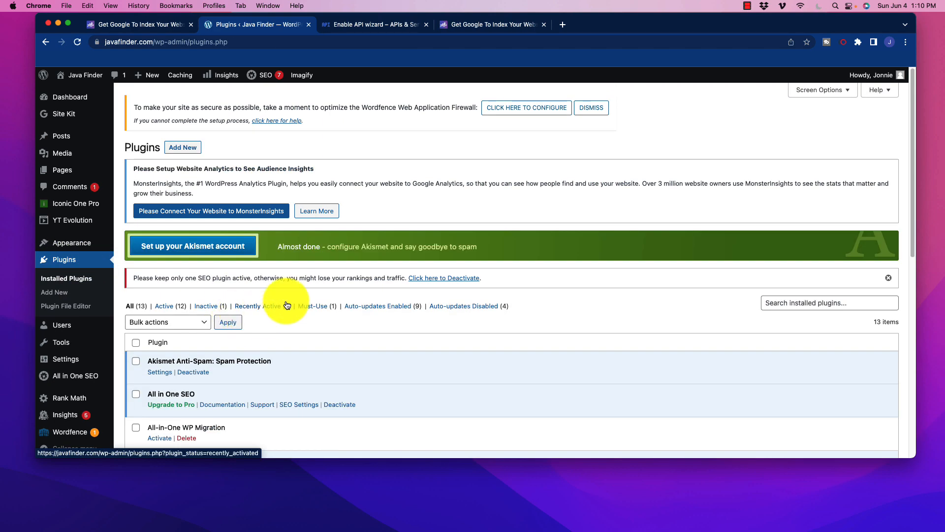
pyautogui.scroll(-10, 286, 306)
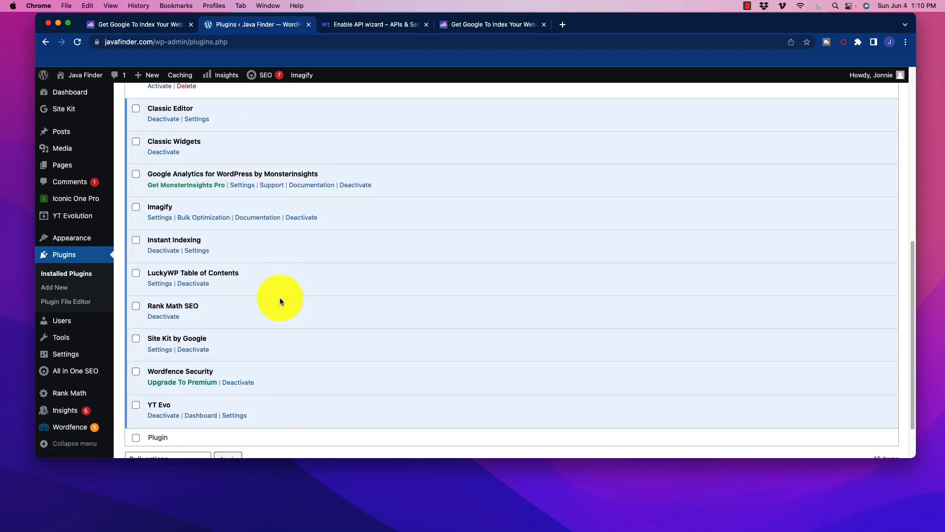
pyautogui.scroll(-1, 279, 302)
pyautogui.scroll(4, 277, 303)
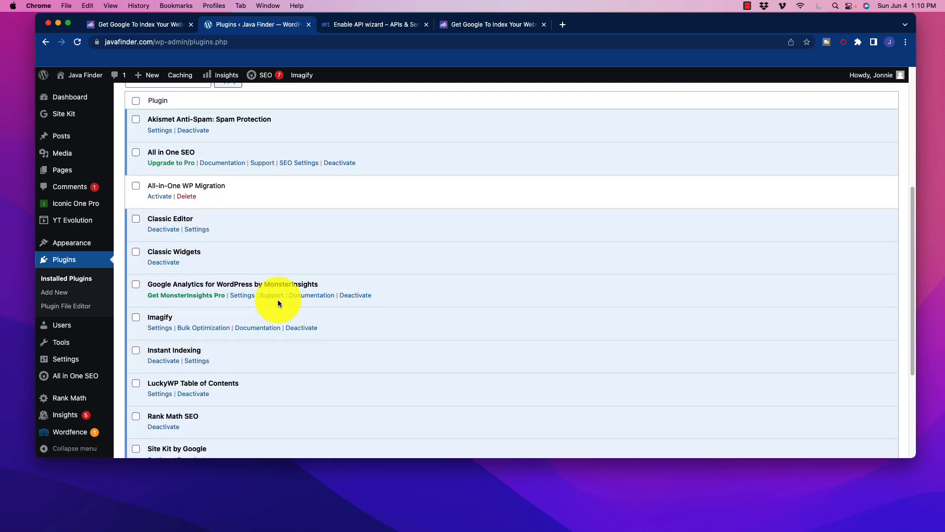
pyautogui.scroll(2, 278, 300)
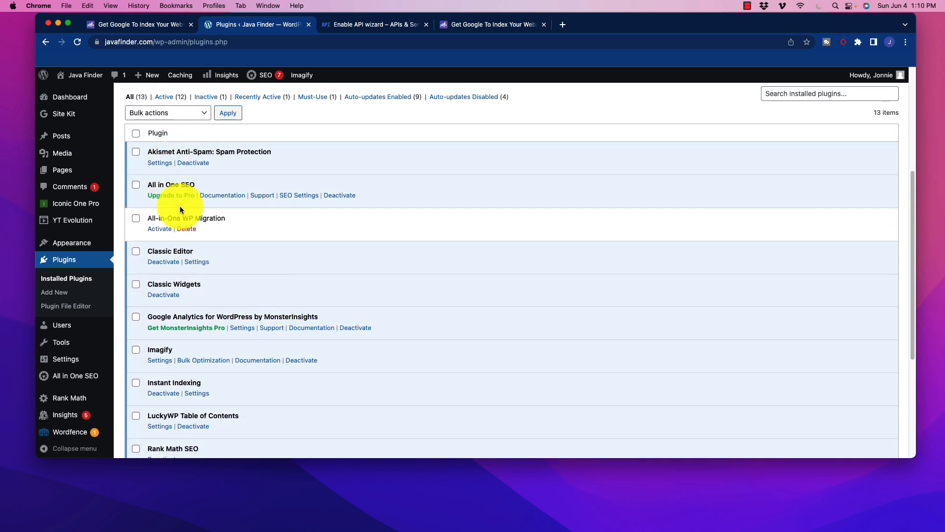
pyautogui.scroll(-4, 182, 270)
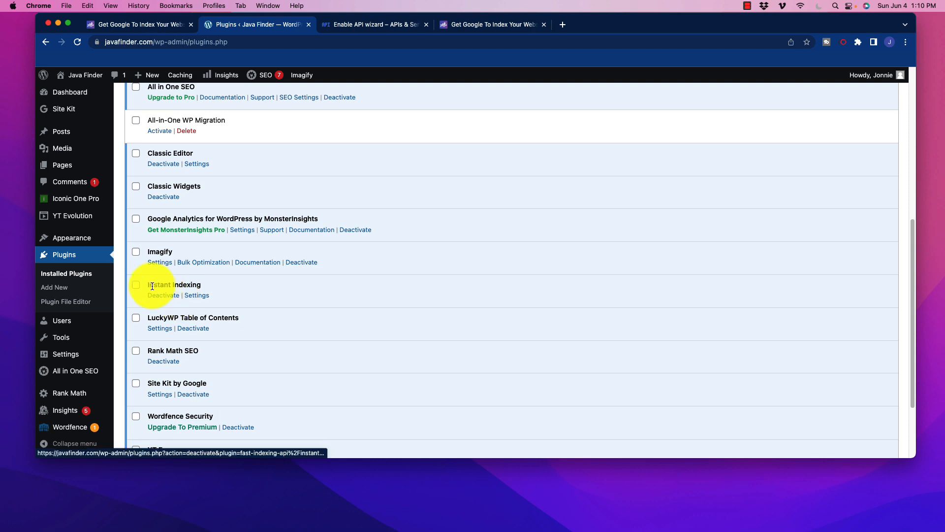
# Take the installed plugin's name, search the plugin directory for "Instant Indexing", and examine the Instant Indexing for Google entry.
pyautogui.moveTo(203, 289); pyautogui.dragTo(155, 286)
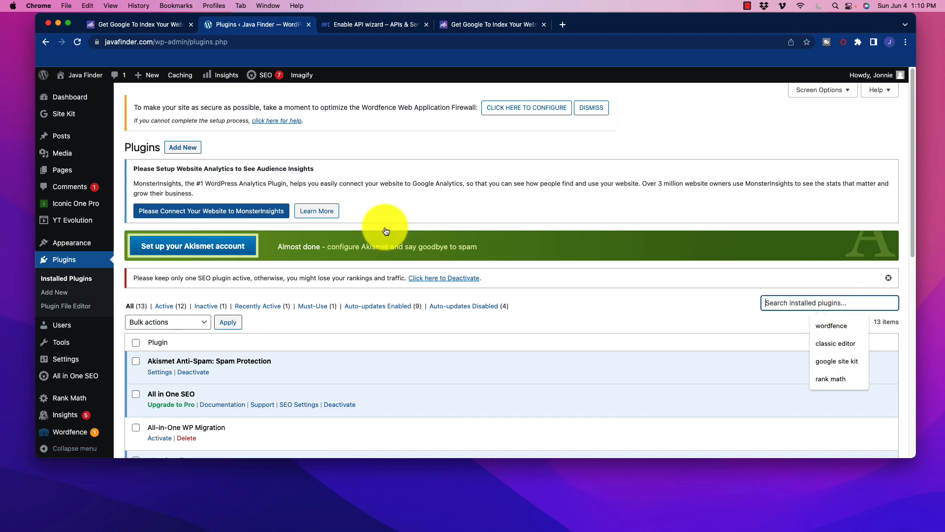
pyautogui.click(197, 147)
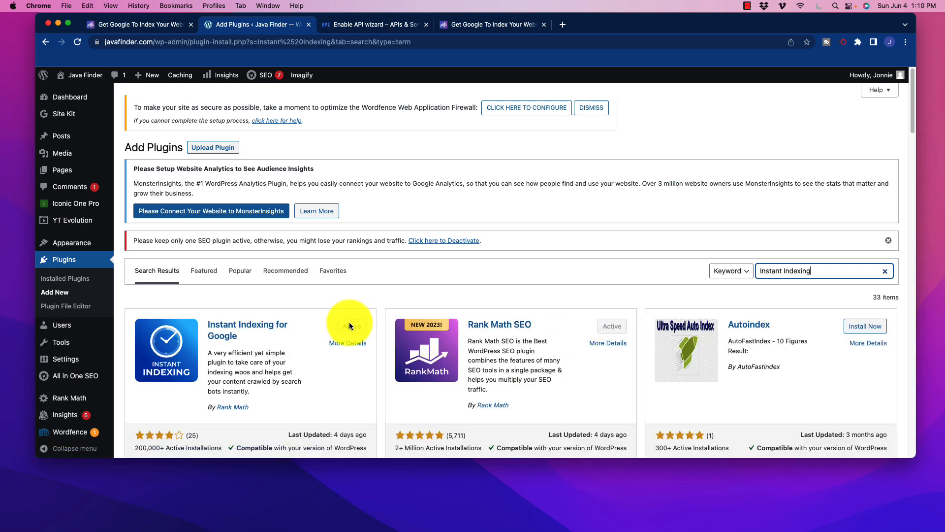
pyautogui.scroll(-5, 350, 326)
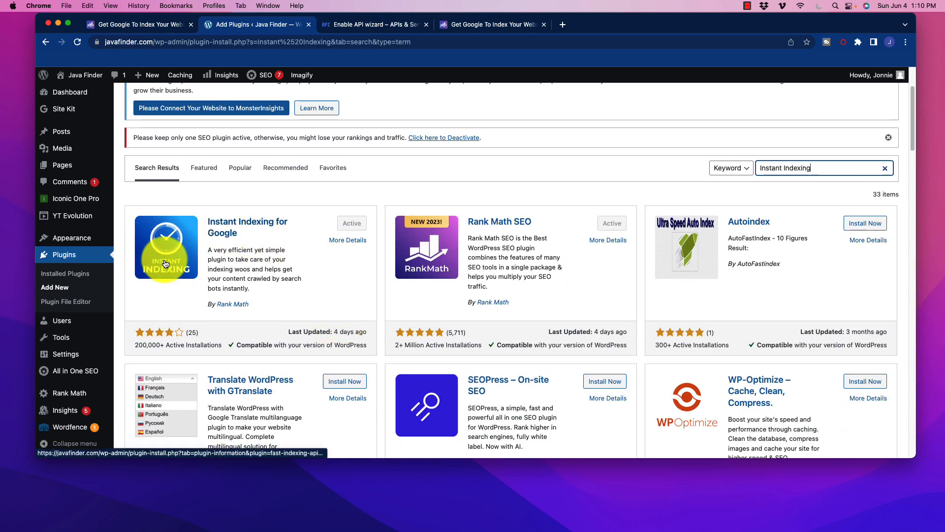
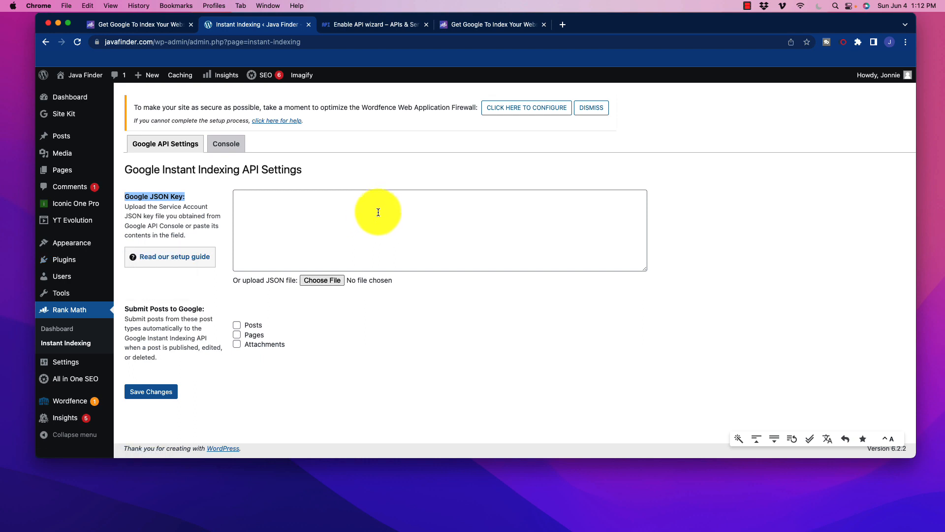
# Switch to Google Cloud's Enable API wizard and create a new project named java-finder-indexing-11 with no organization.
pyautogui.click(381, 24)
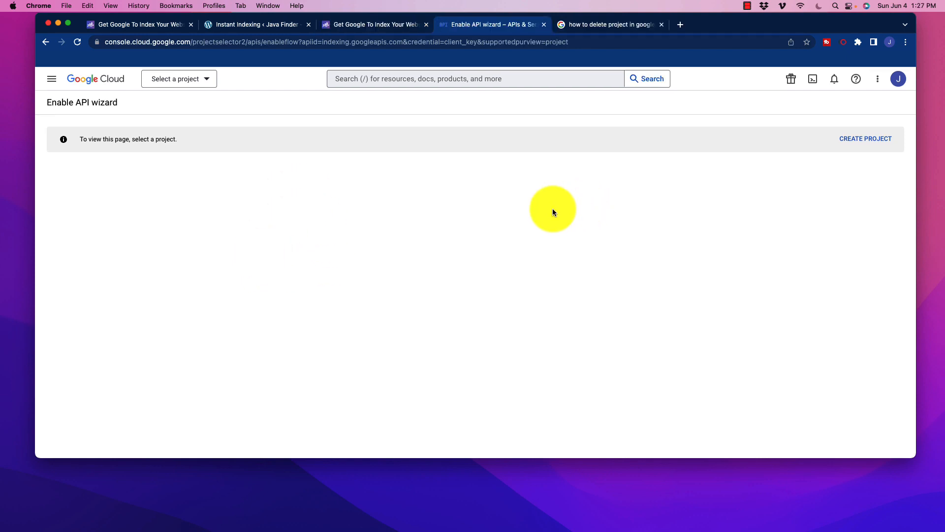
pyautogui.click(846, 140)
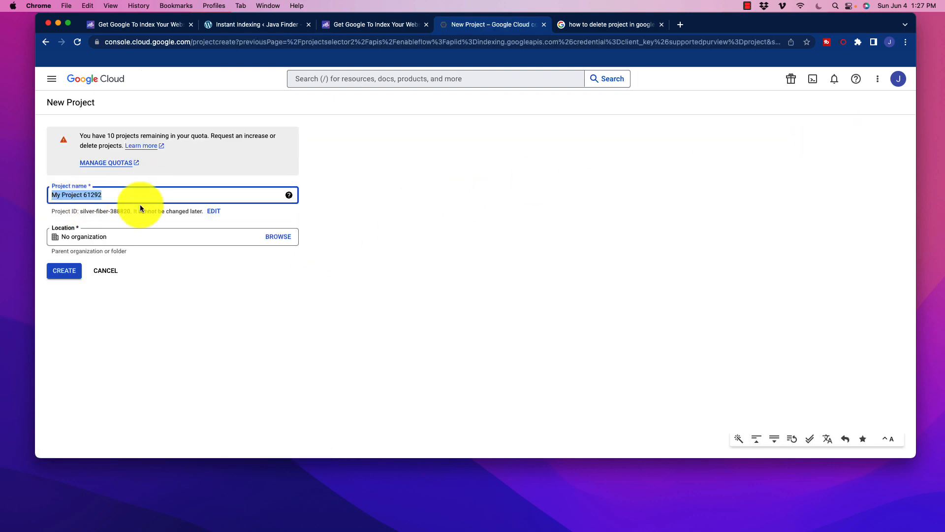
pyautogui.write('java-finder-indexing')
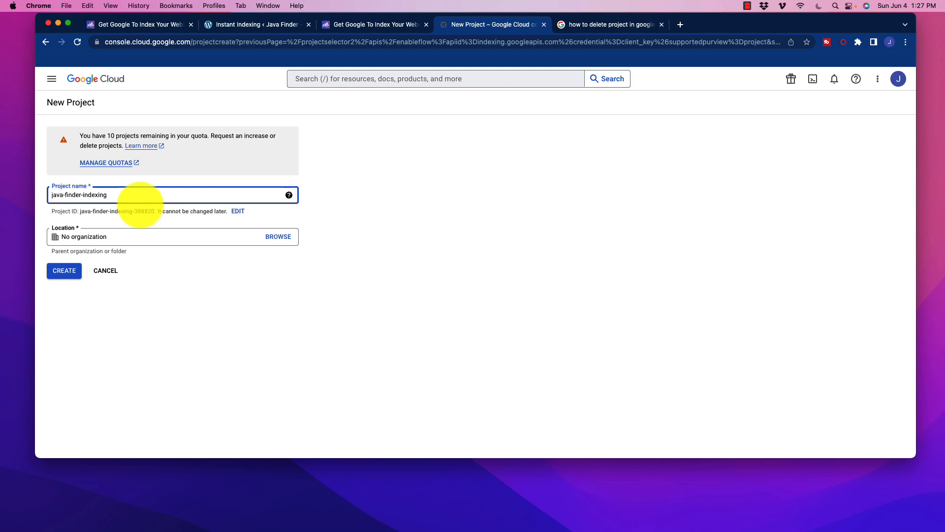
pyautogui.write('-11')
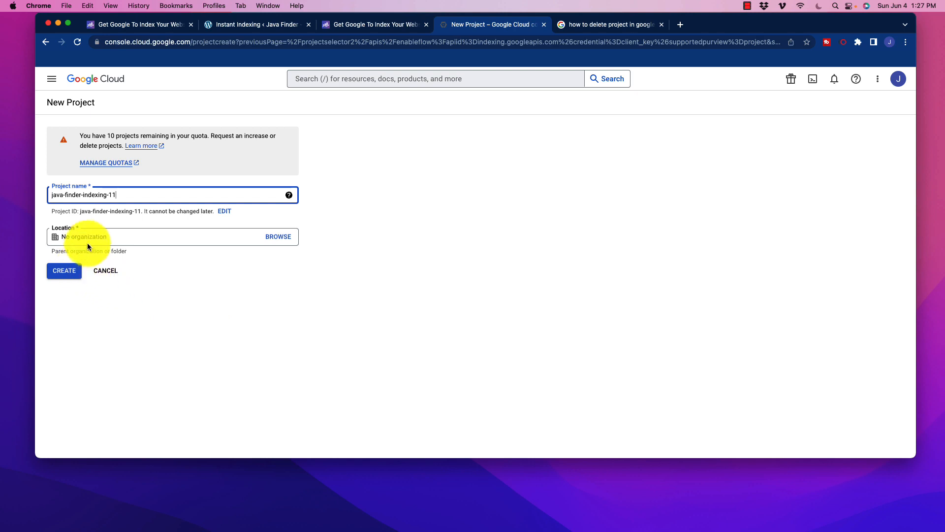
pyautogui.click(71, 279)
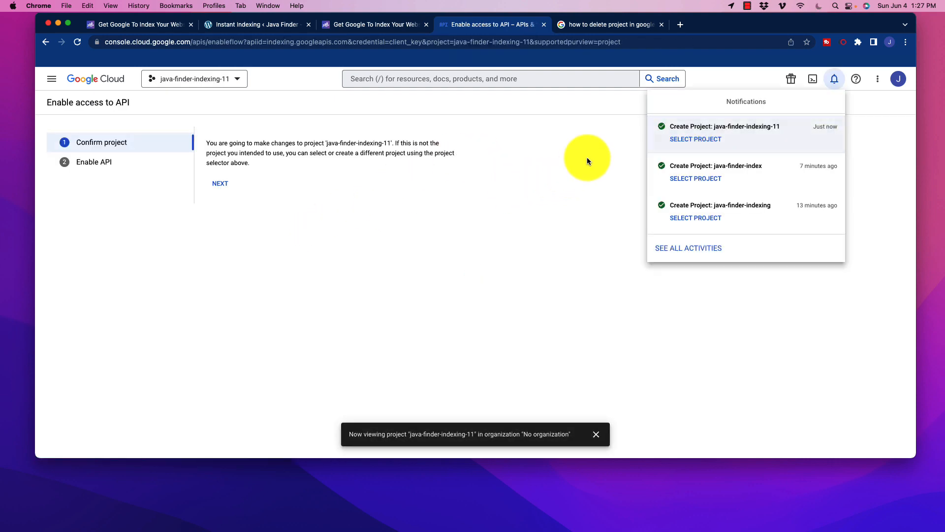
# Confirm java-finder-indexing-11 as the project and enable the Indexing API for it.
pyautogui.click(697, 141)
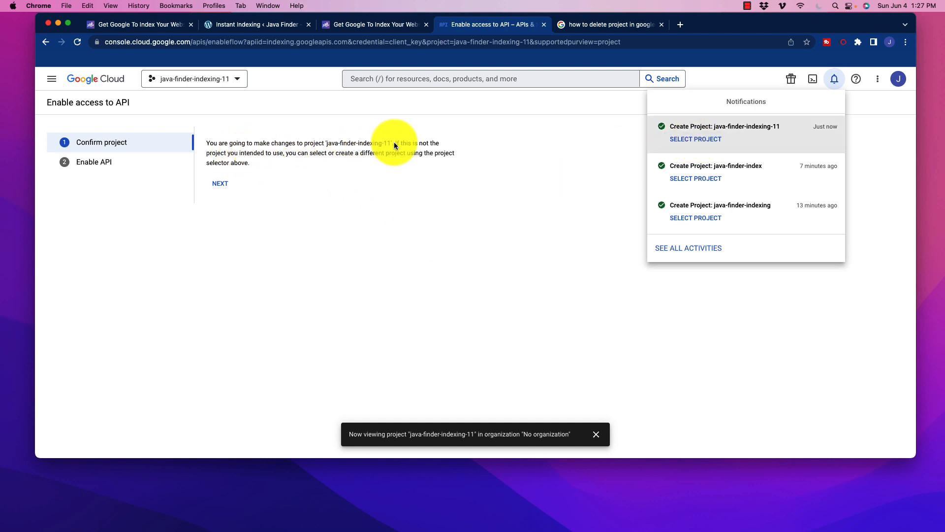
pyautogui.click(232, 192)
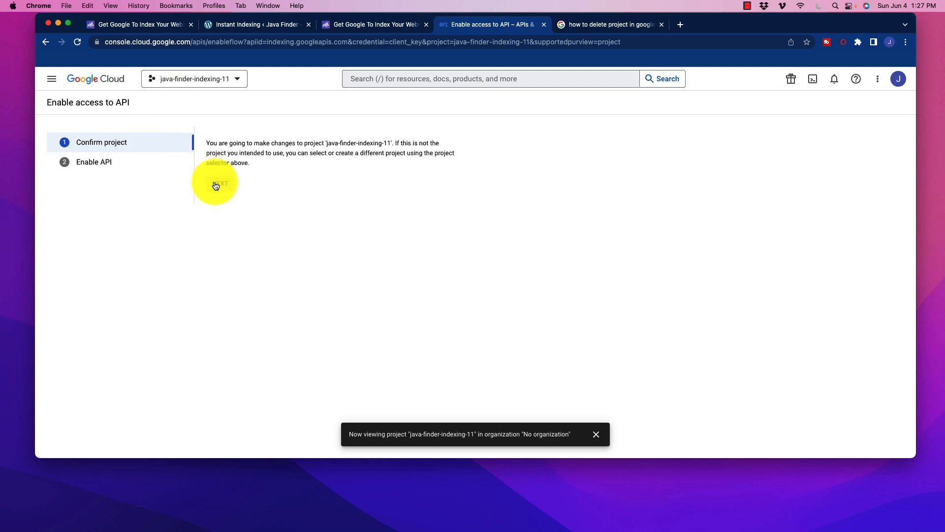
pyautogui.click(216, 184)
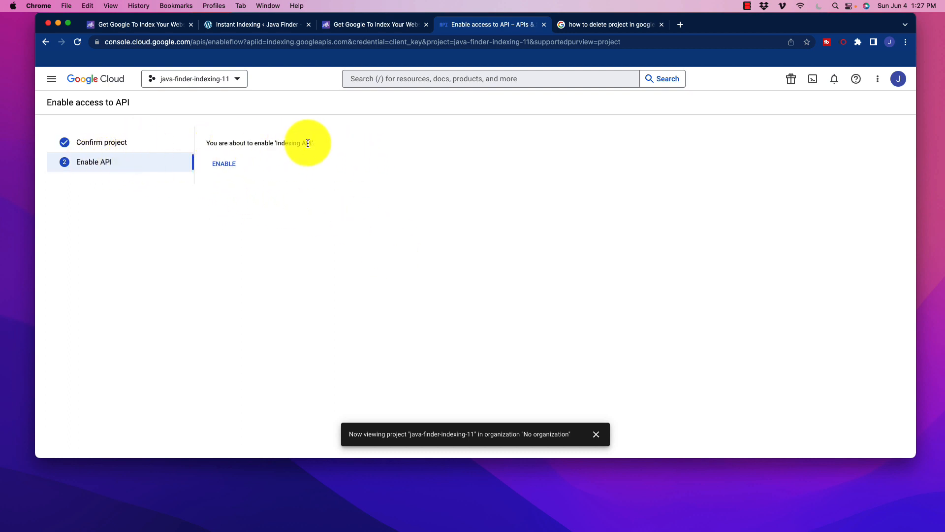
pyautogui.click(224, 165)
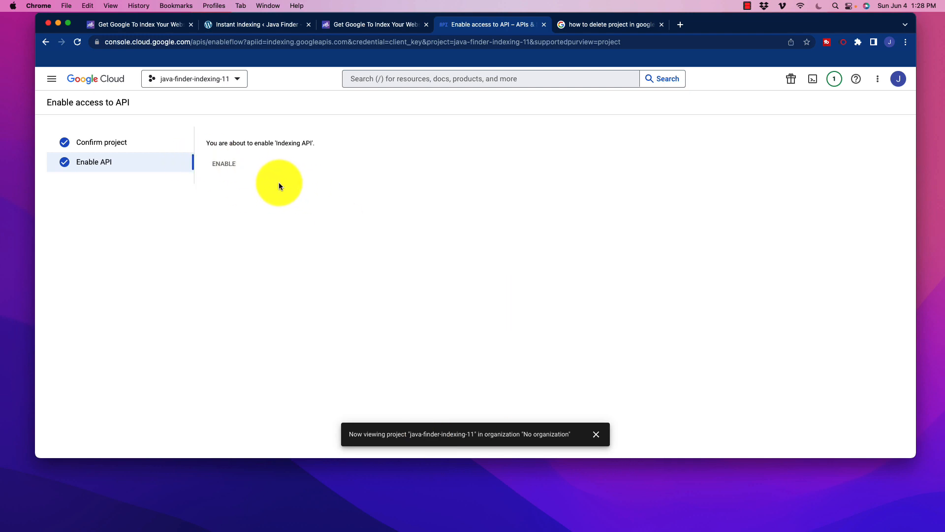
# Start a new service account in the project's IAM & Admin area and name it java-finder.
pyautogui.click(52, 79)
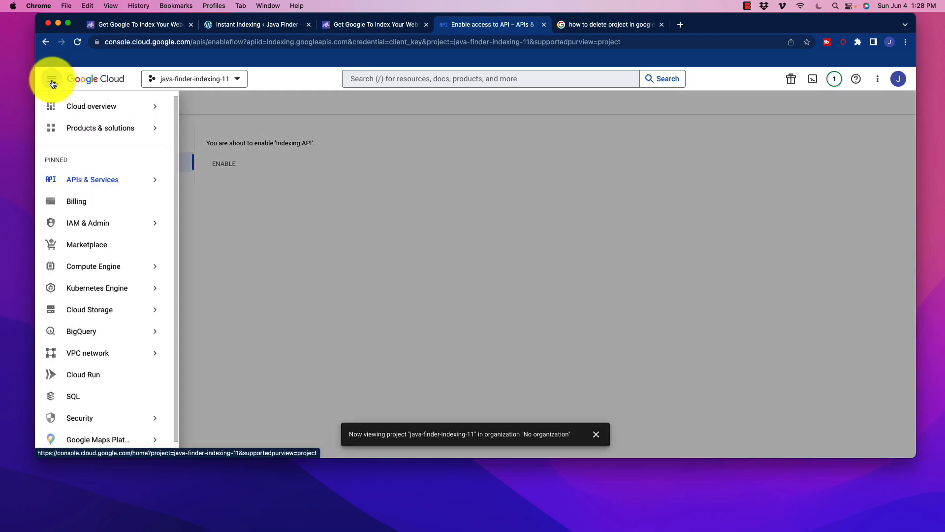
pyautogui.moveTo(107, 189)
pyautogui.moveTo(105, 223)
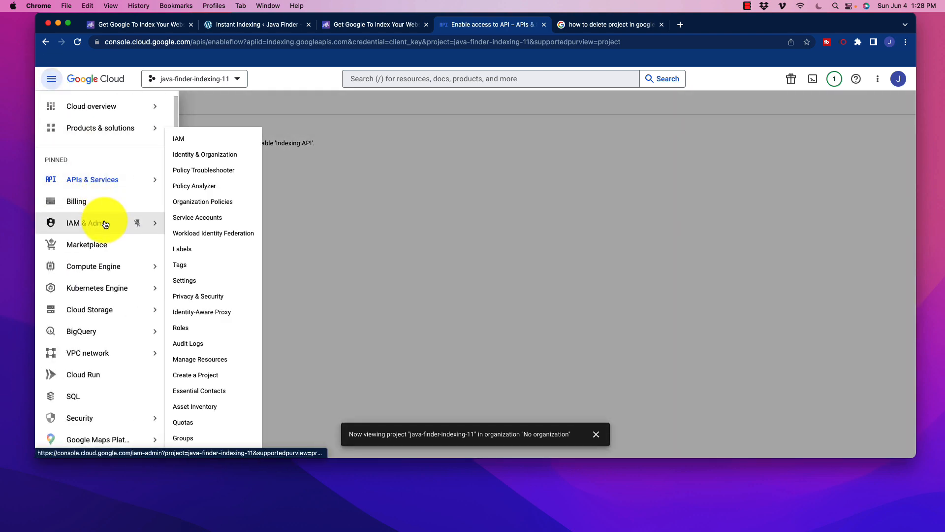
pyautogui.click(204, 221)
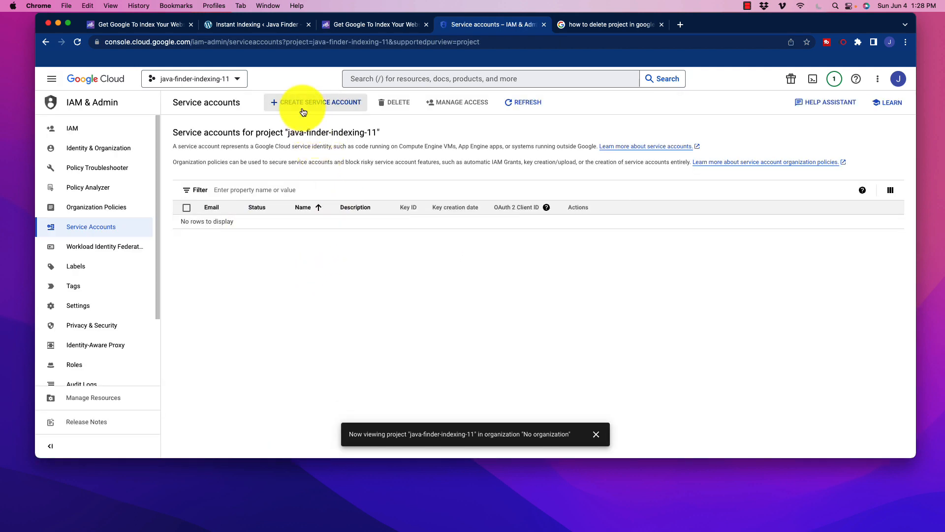
pyautogui.click(332, 103)
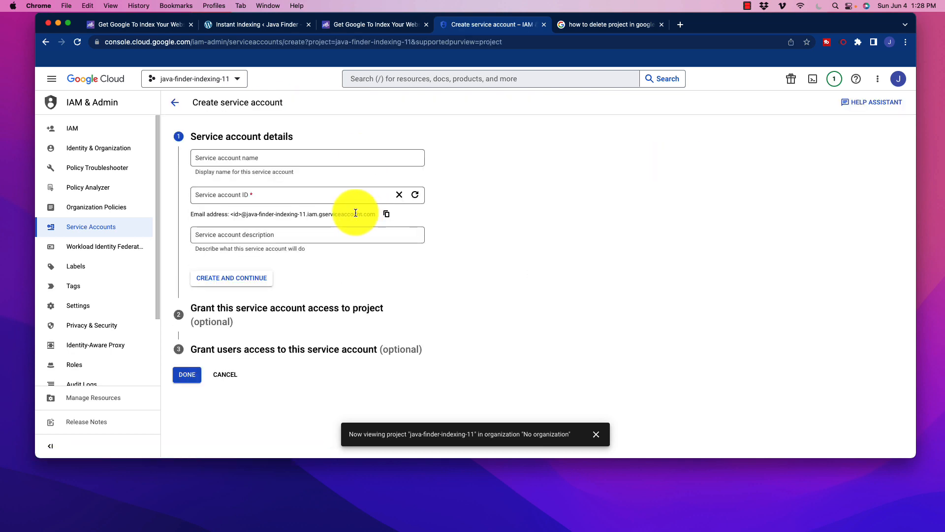
pyautogui.click(285, 157)
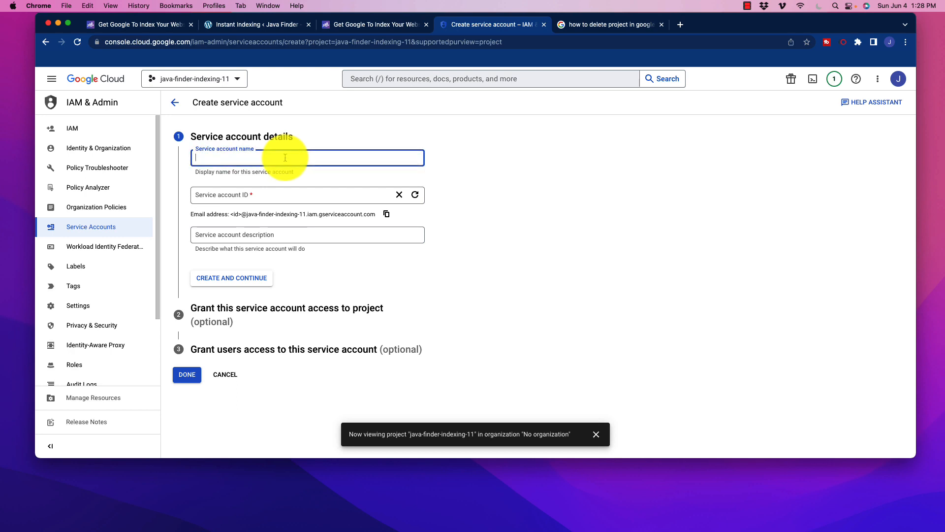
pyautogui.write('java-')
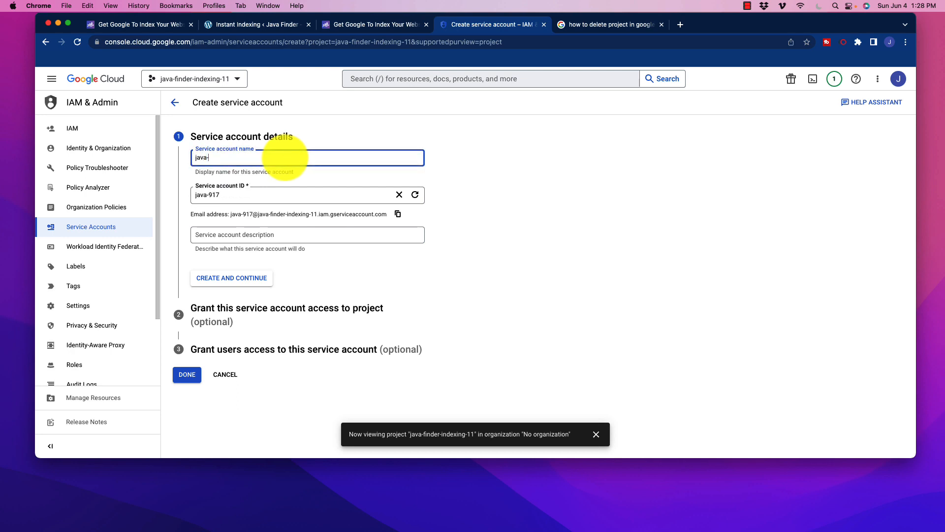
pyautogui.write('finder')
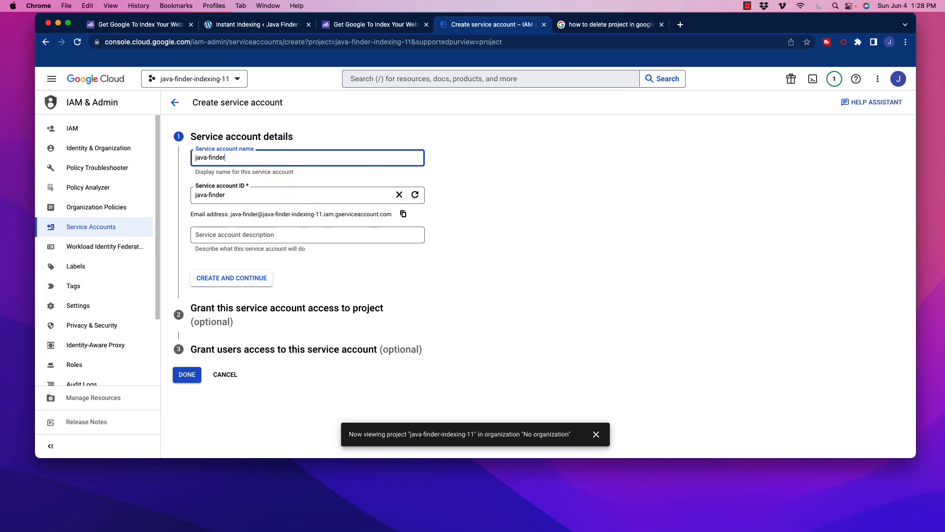
# Describe the service account as "java finder indexing api", create it, and finish without granting the optional project or user access.
pyautogui.click(249, 234)
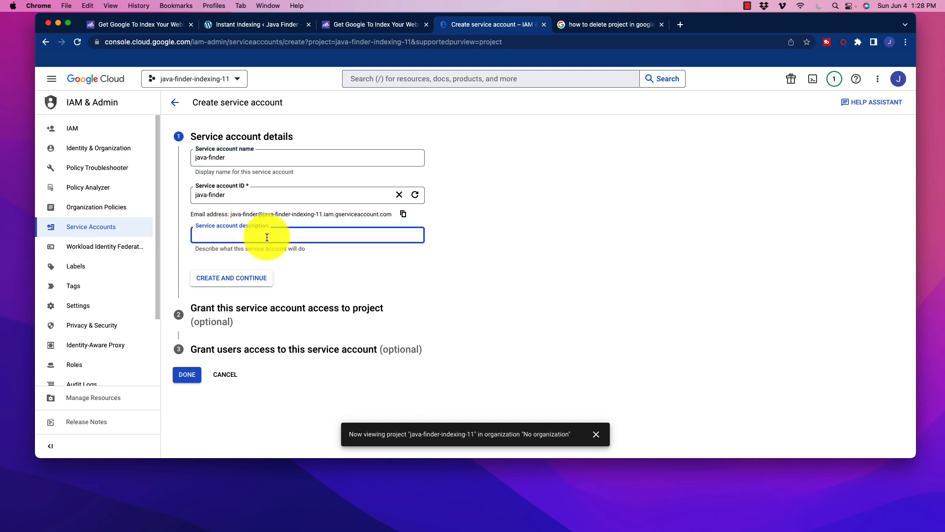
pyautogui.write('java finder indexing api')
pyautogui.click(233, 279)
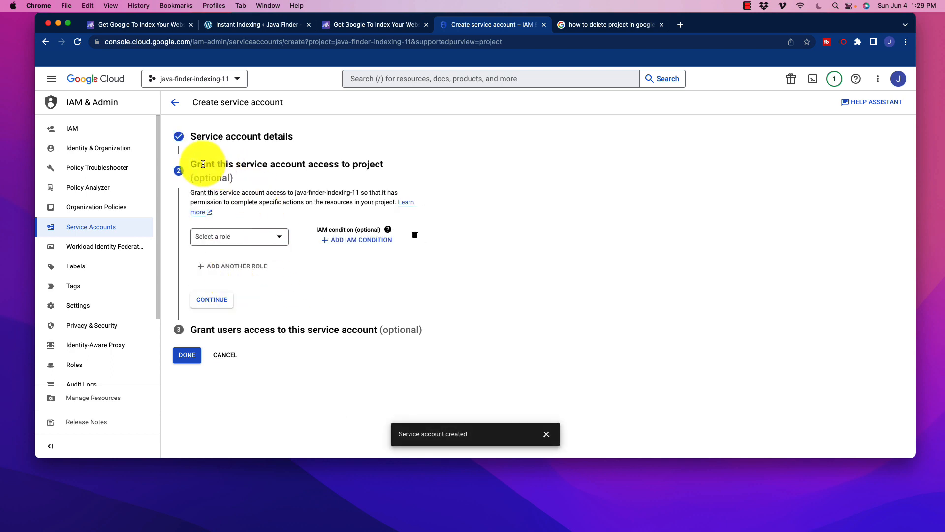
pyautogui.click(224, 301)
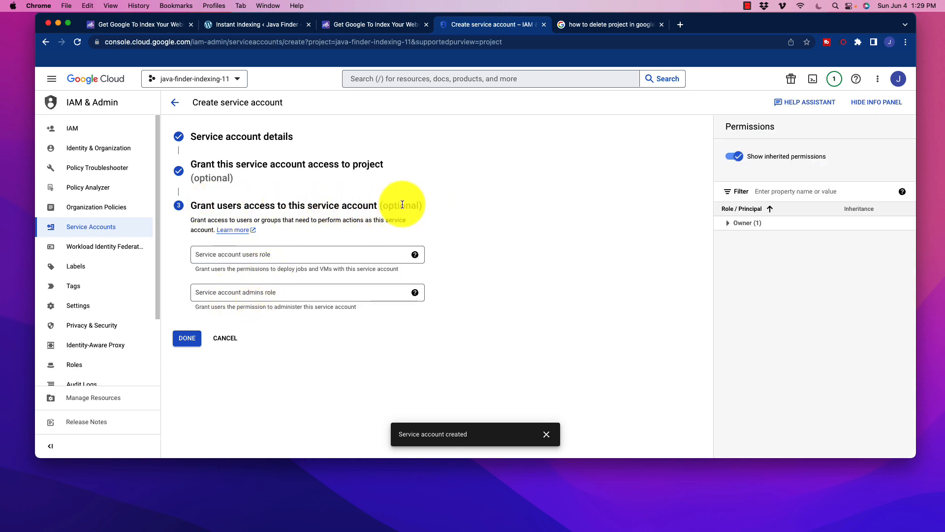
pyautogui.click(188, 338)
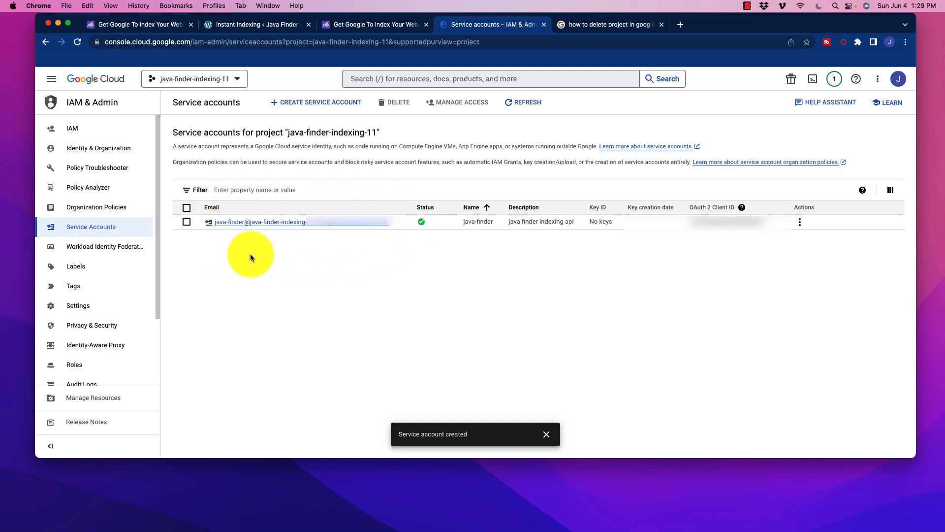
# Create a new private key of type JSON for the java-finder service account and download its file.
pyautogui.press('super+Tab')
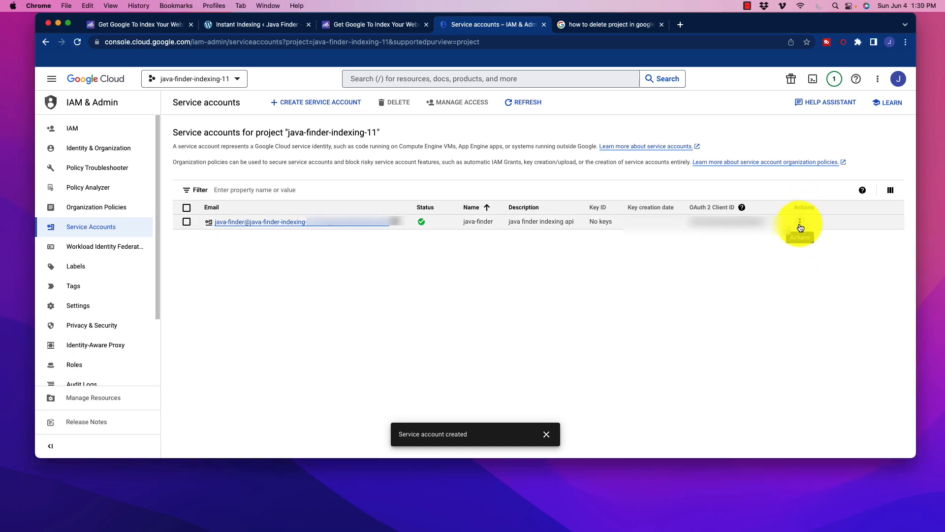
pyautogui.click(801, 221)
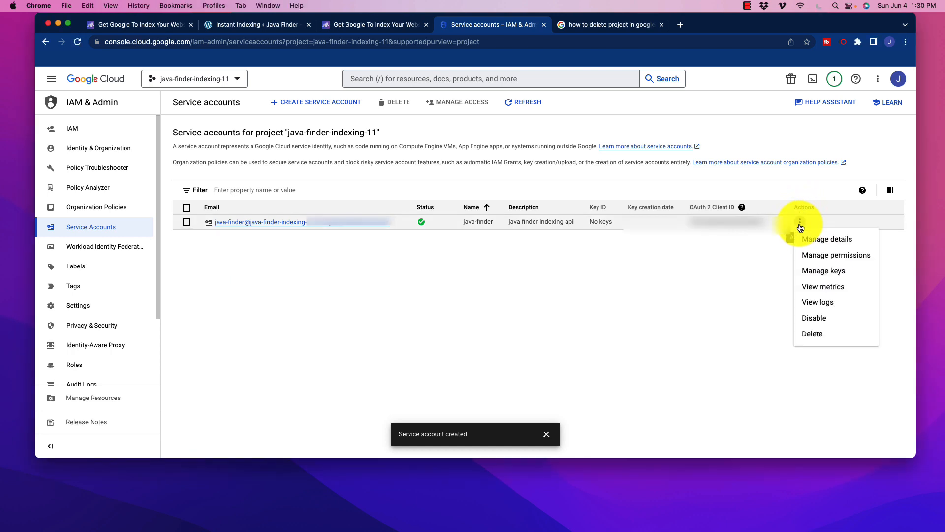
pyautogui.click(814, 271)
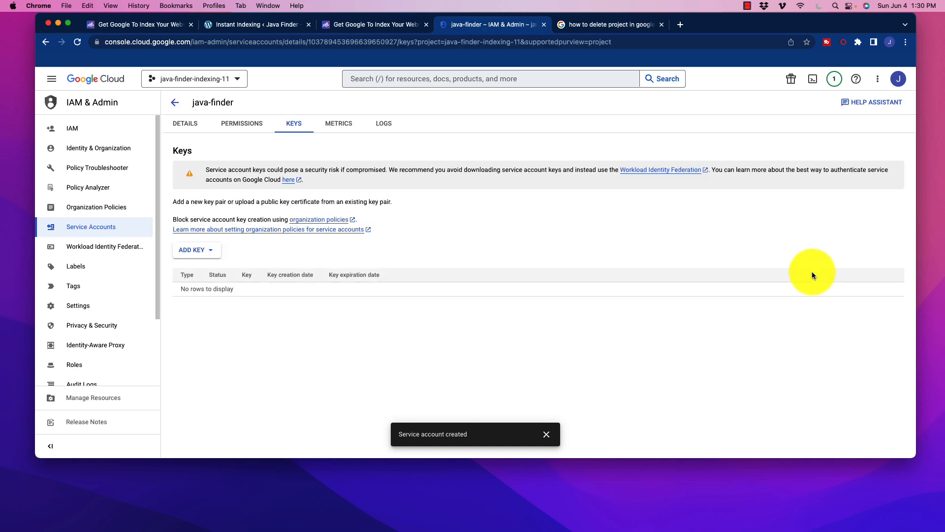
pyautogui.click(202, 252)
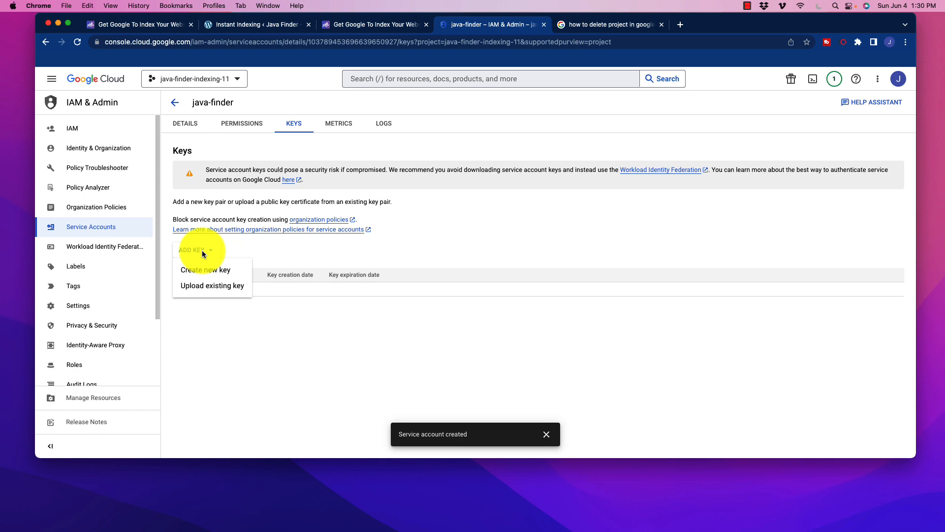
pyautogui.click(205, 271)
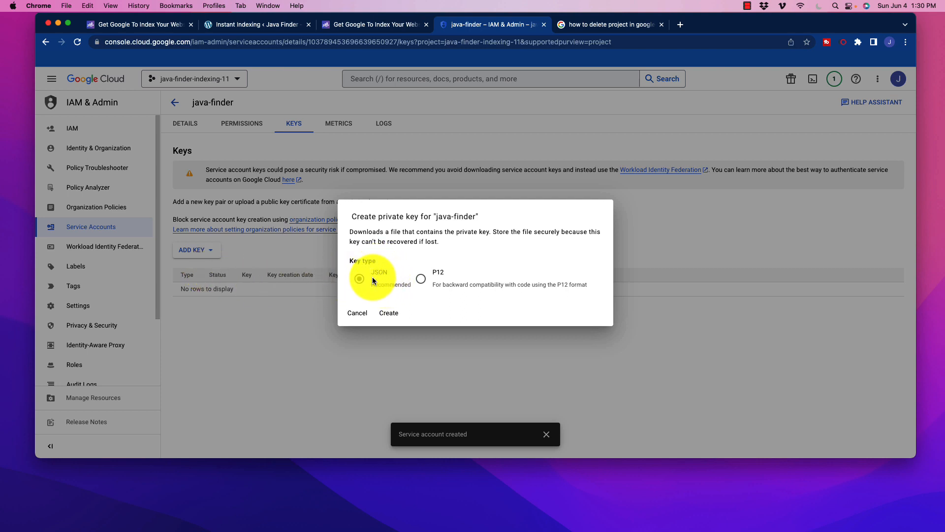
pyautogui.click(388, 313)
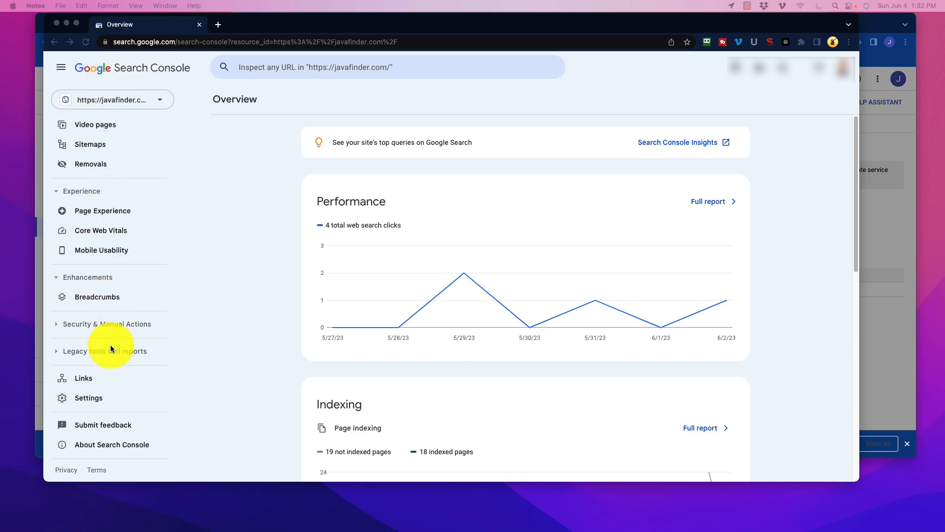
# Switch to Google Search Console and, in the javafinder.com property's user permissions, enter the service account's email for a new user.
pyautogui.click(96, 399)
pyautogui.click(87, 400)
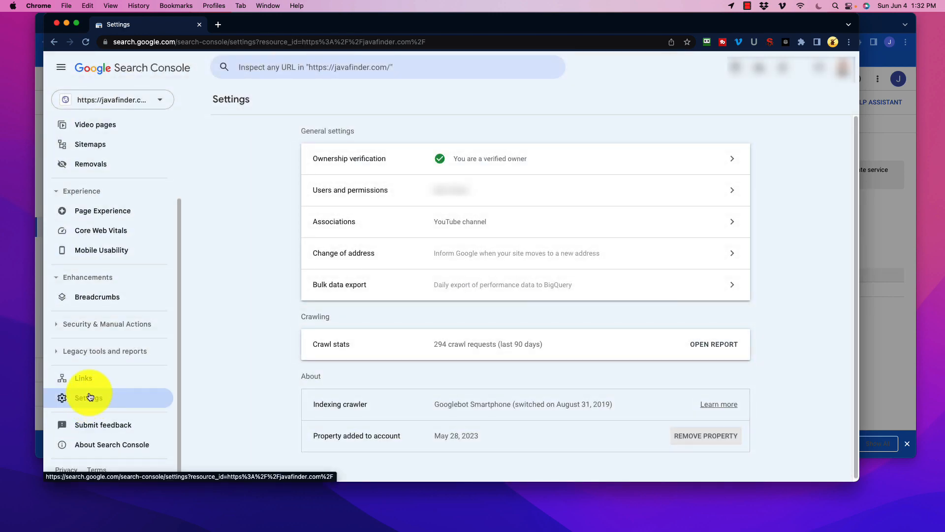
pyautogui.click(387, 190)
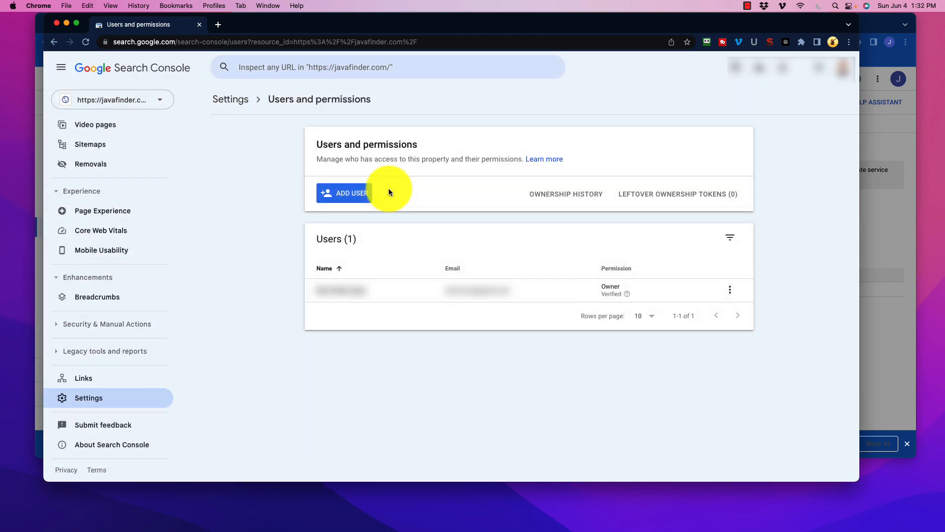
pyautogui.click(354, 194)
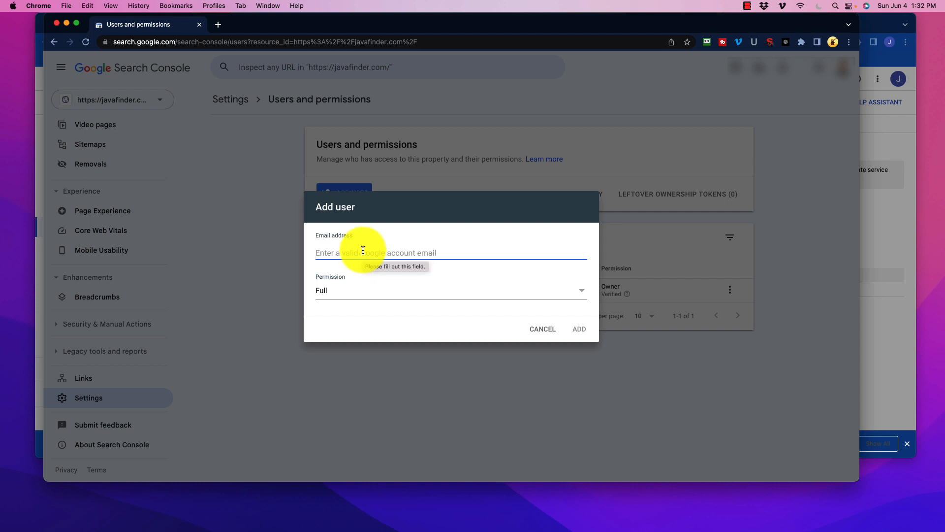
pyautogui.press('super+v')
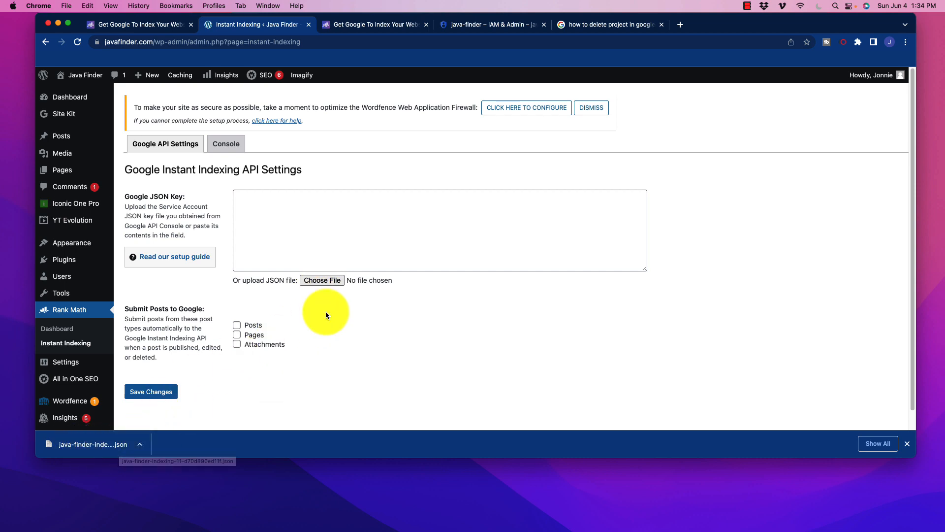
# In WordPress, upload the downloaded java-finder JSON file as the Google JSON Key, enable automatic submission for Posts, and save the settings.
pyautogui.moveTo(324, 315); pyautogui.dragTo(322, 282)
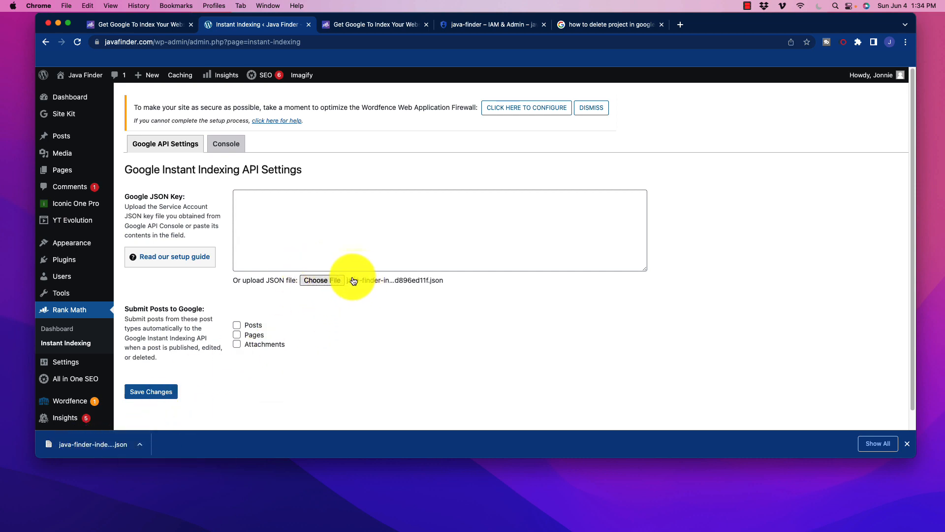
pyautogui.click(151, 391)
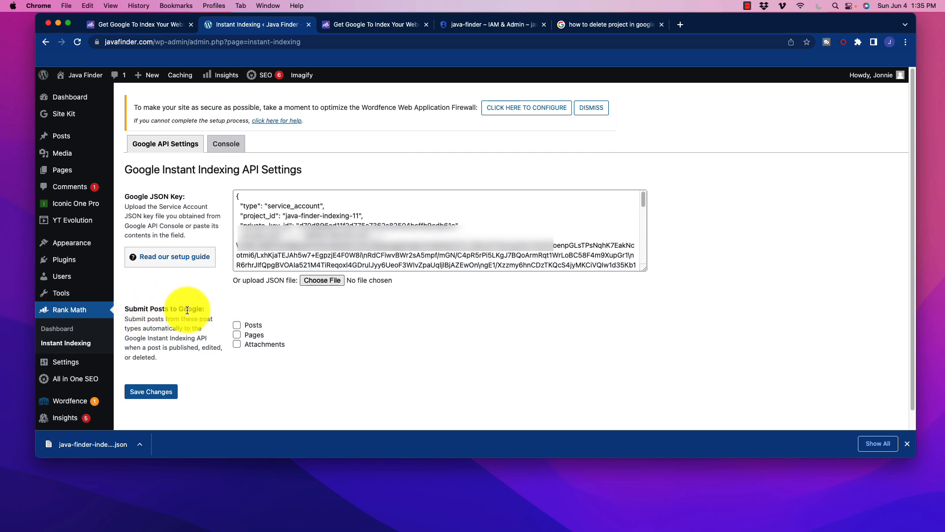
pyautogui.click(238, 326)
pyautogui.click(173, 392)
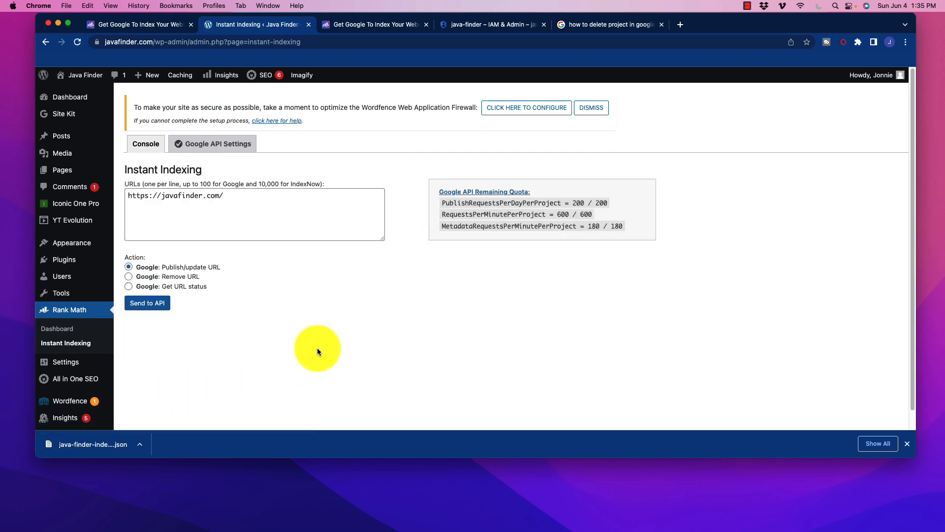